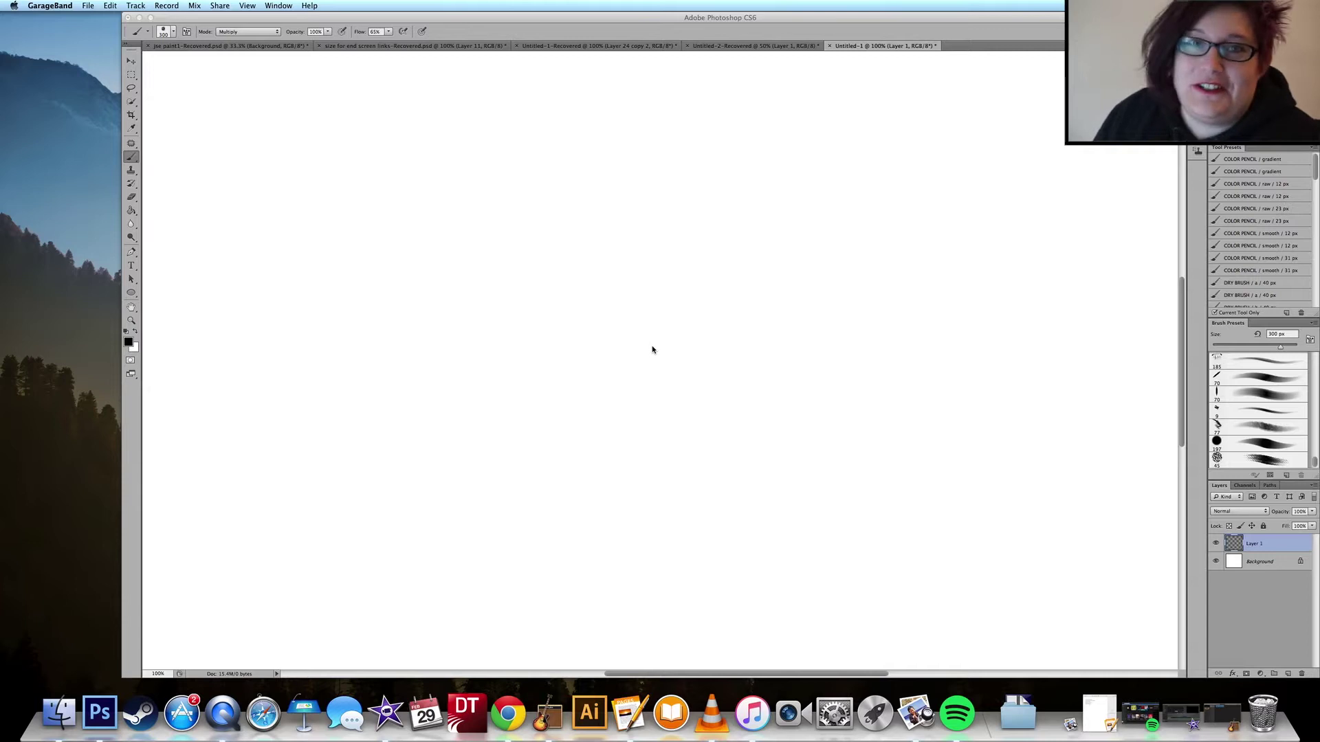
Bring the Photoshop window with the blank canvas to the front
click(639, 367)
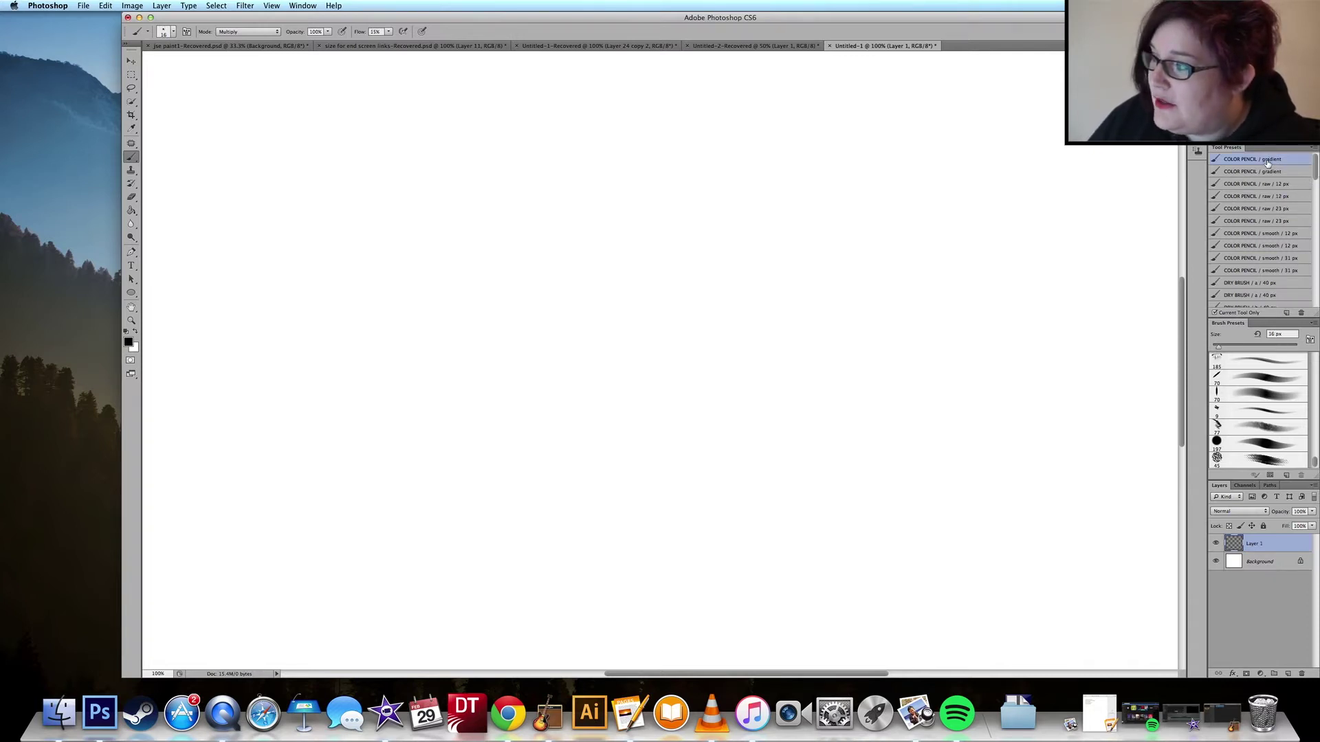
Draw and undo two test pencil strokes, then scroll the Tool Presets list toward DRY BRUSH
mouse_move(399, 233)
mouse_down()
mouse_move(523, 282)
mouse_move(690, 191)
mouse_up()
mouse_move(592, 329)
mouse_down()
mouse_move(638, 330)
mouse_move(799, 252)
mouse_up()
key(super+alt+z)
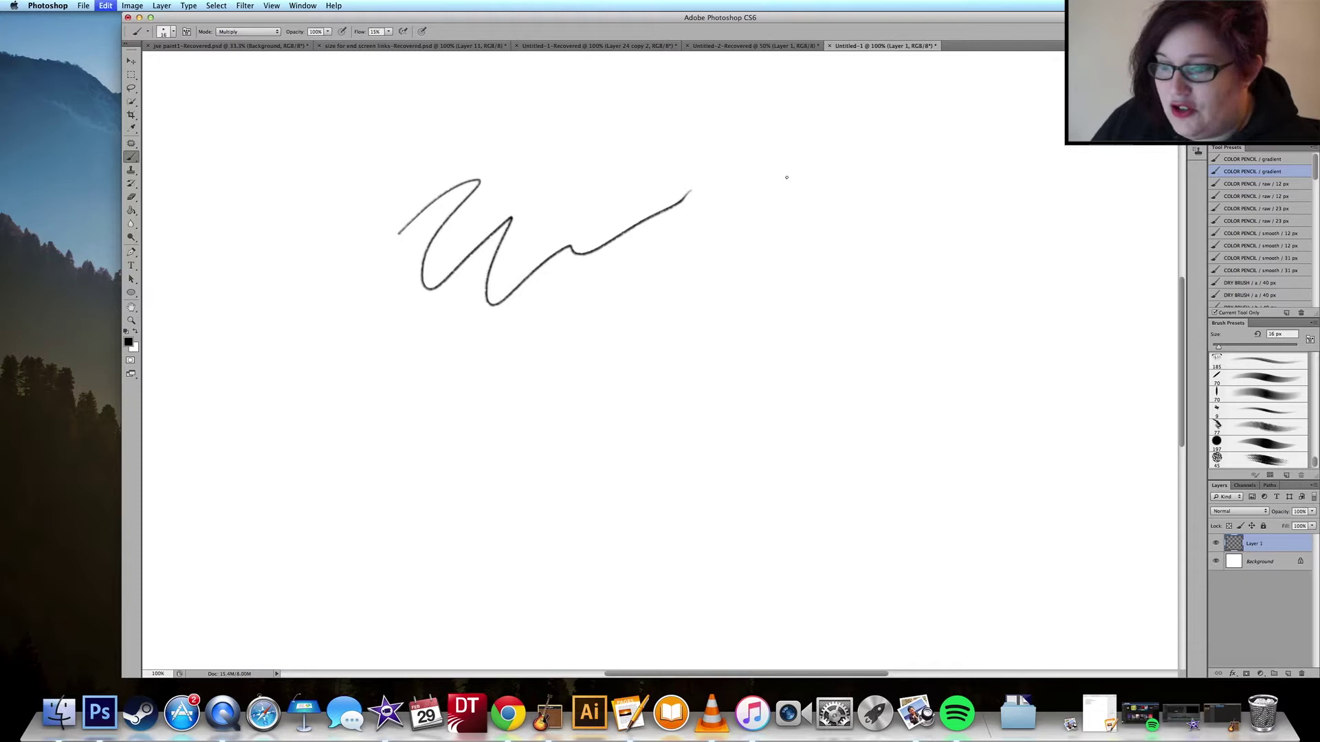
key(super+alt+z)
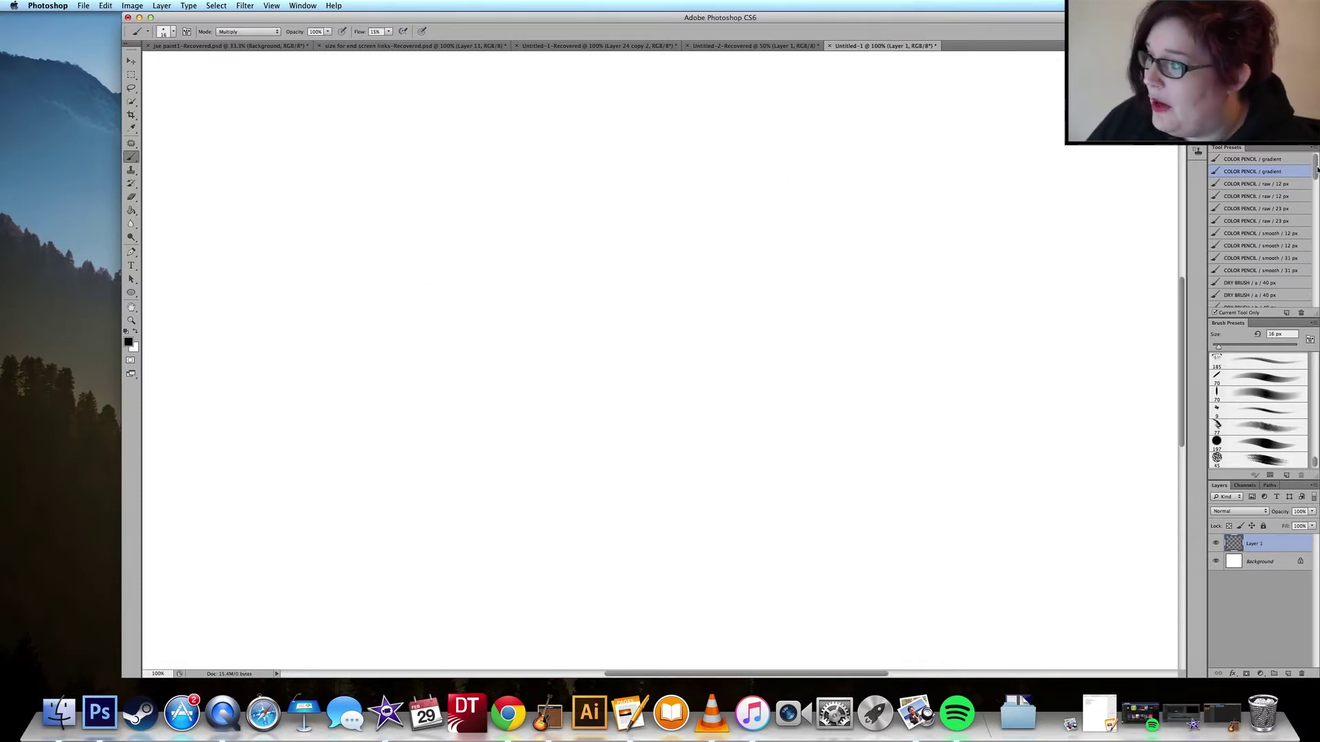
scroll(1316, 170, down, 3)
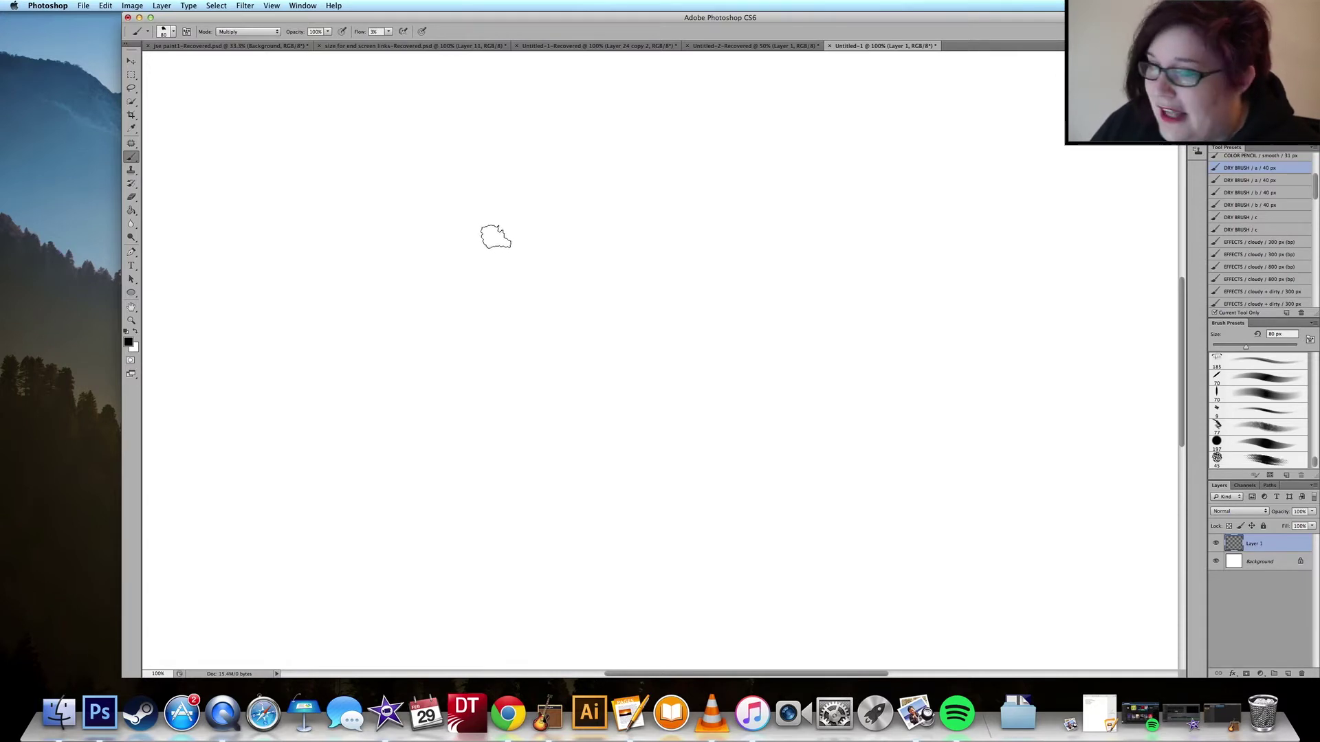
Set the foreground colour to dark blue #2a4892
click(129, 344)
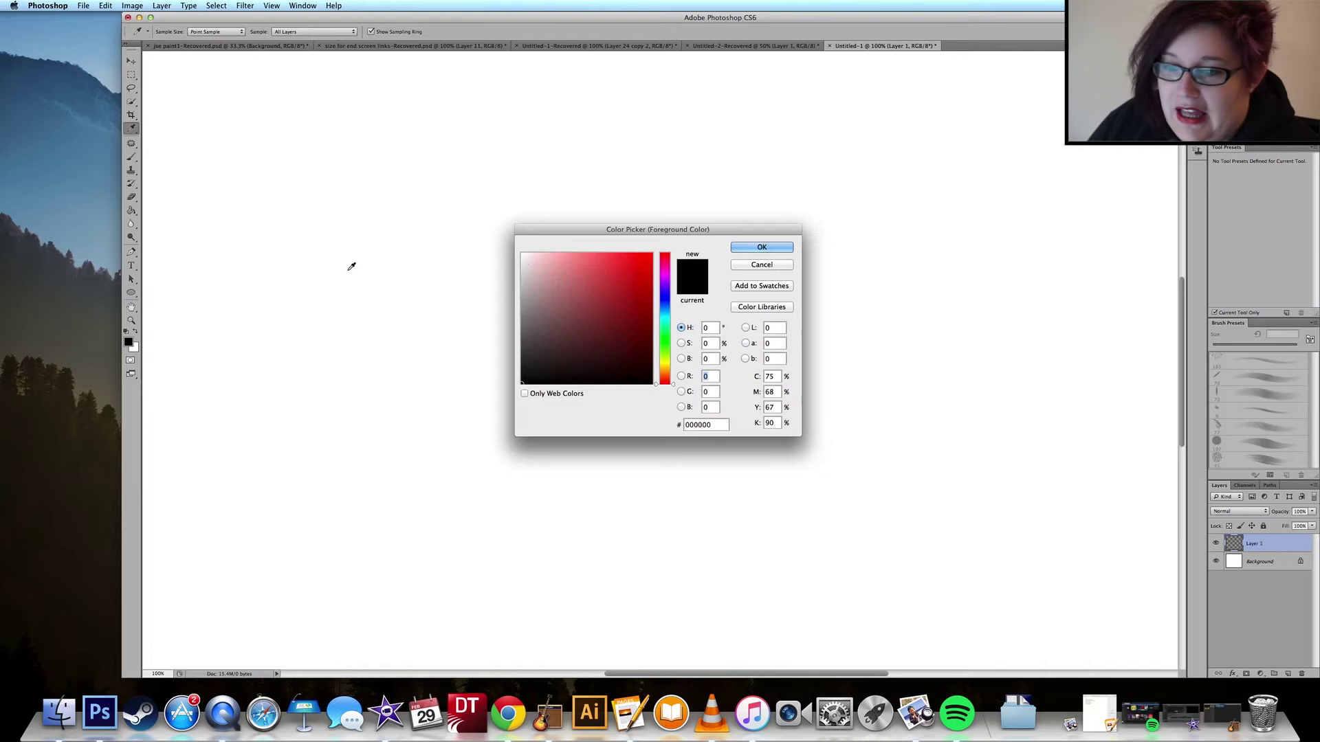
click(661, 305)
click(614, 309)
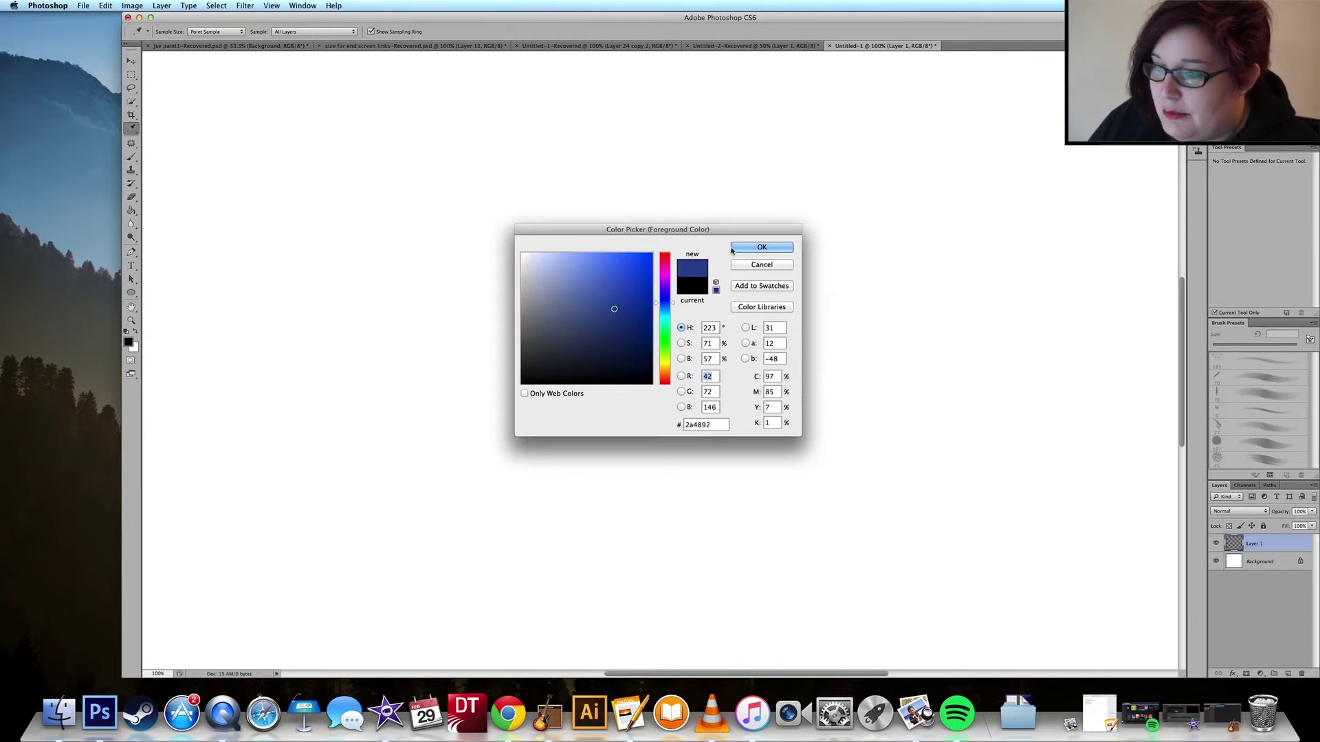
click(742, 252)
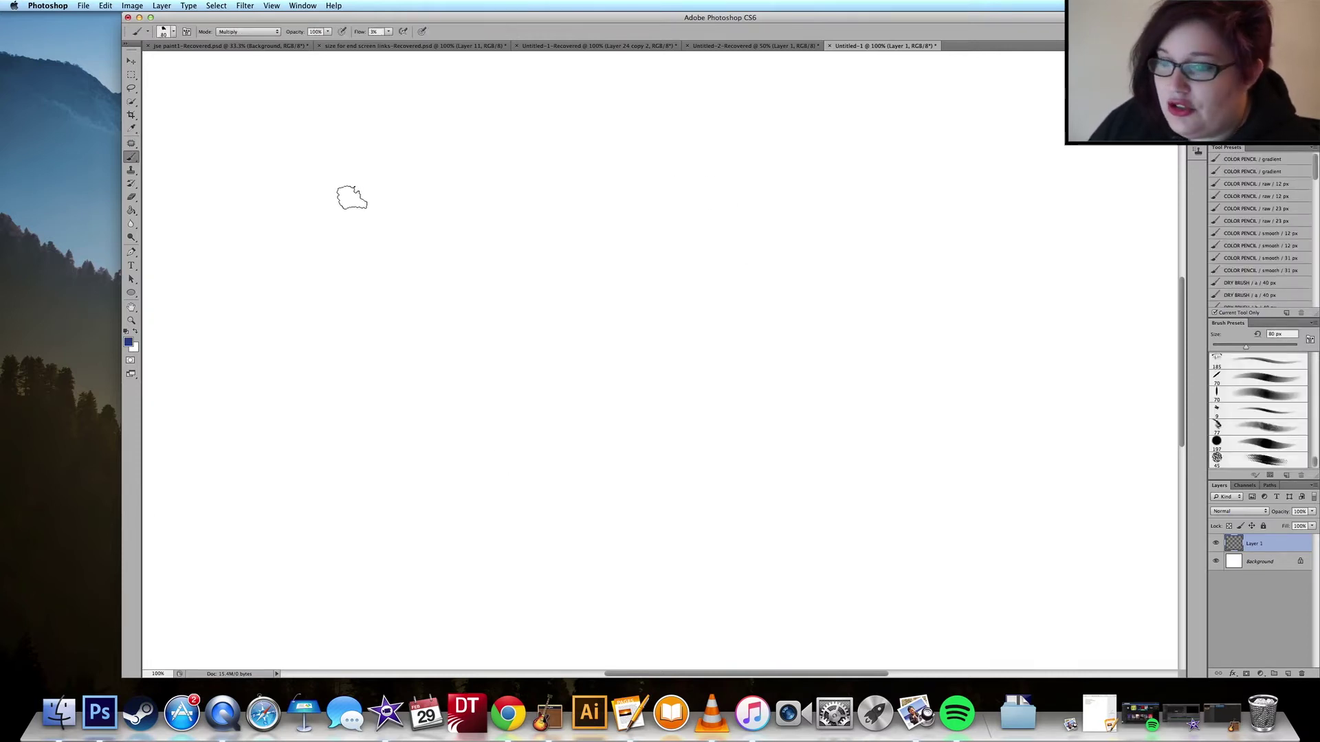
Paint a looping blue test stroke and undo it
mouse_move(350, 198)
mouse_down()
mouse_move(434, 245)
mouse_move(495, 256)
mouse_move(570, 208)
mouse_move(872, 201)
mouse_up()
mouse_move(751, 214)
mouse_down()
mouse_move(545, 300)
mouse_move(733, 274)
mouse_move(668, 256)
mouse_move(639, 353)
mouse_move(814, 343)
mouse_up()
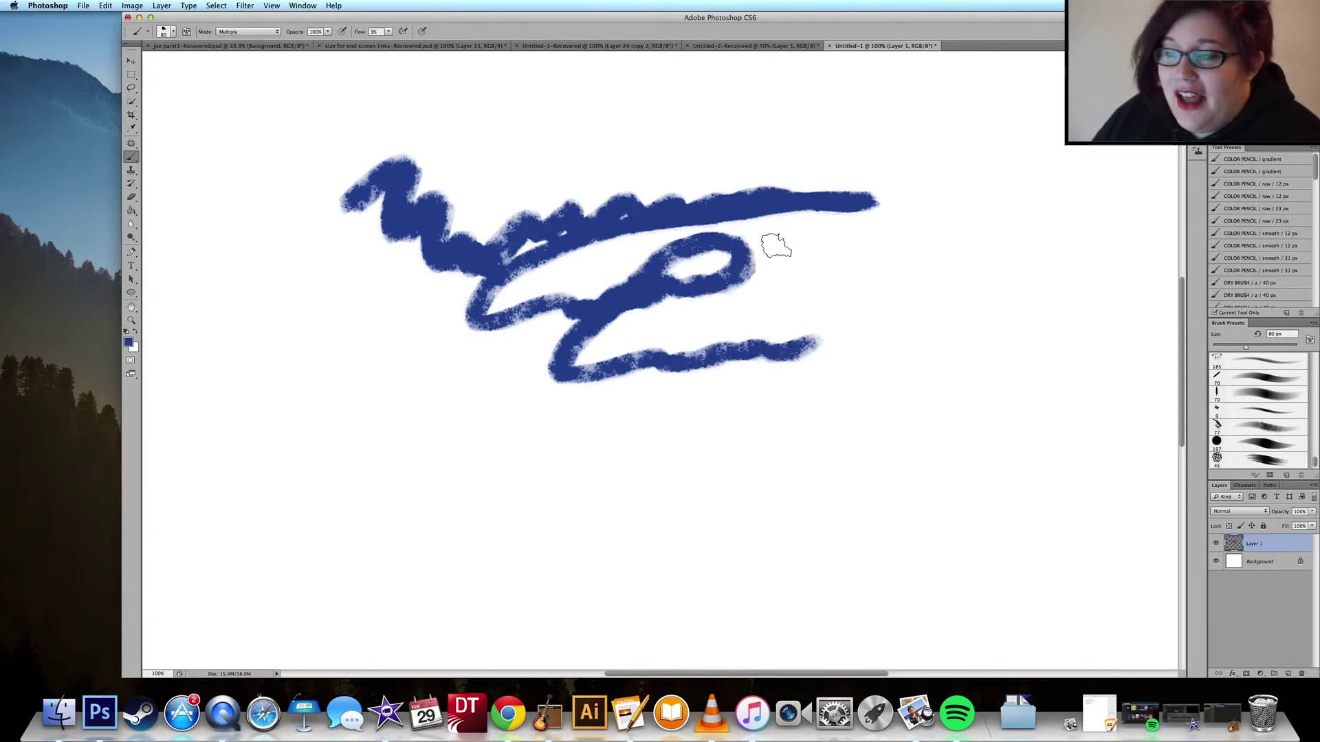
key(super+z)
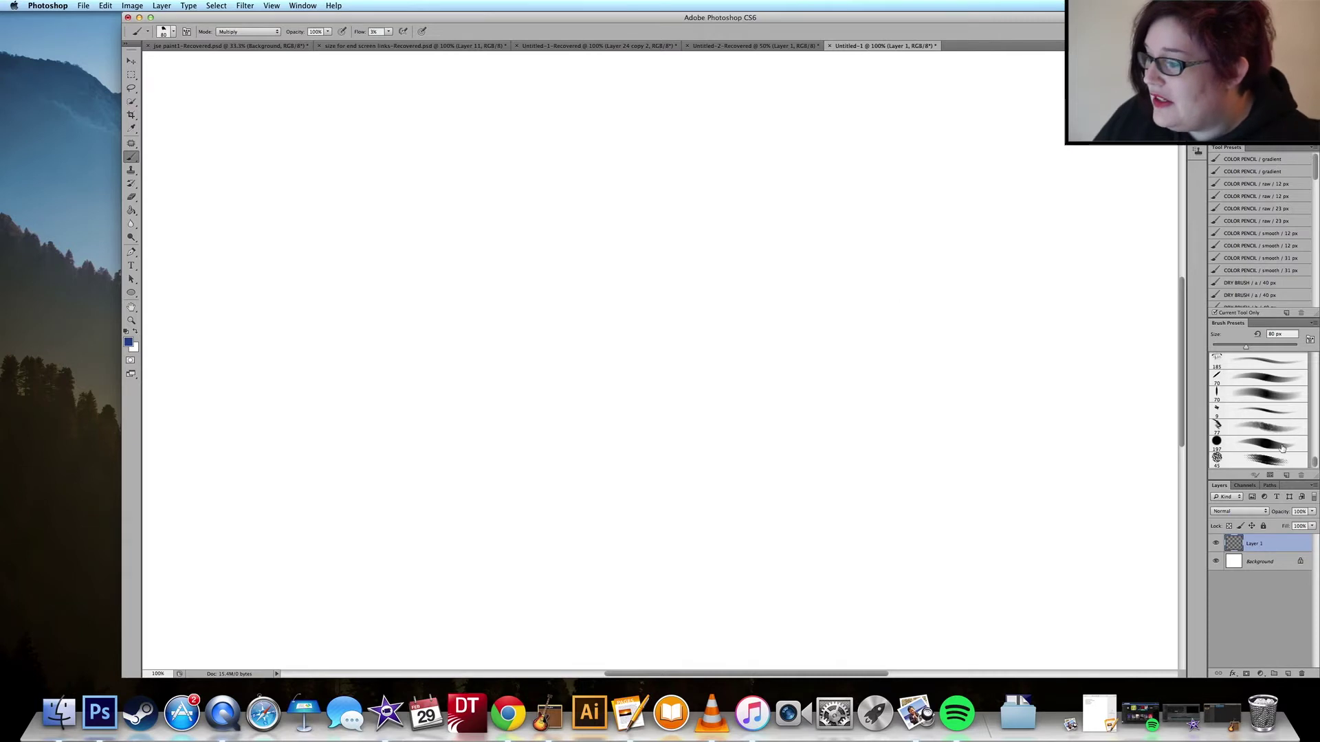
Switch to a different dry brush tip and paint a blue zigzag test stroke
click(1262, 448)
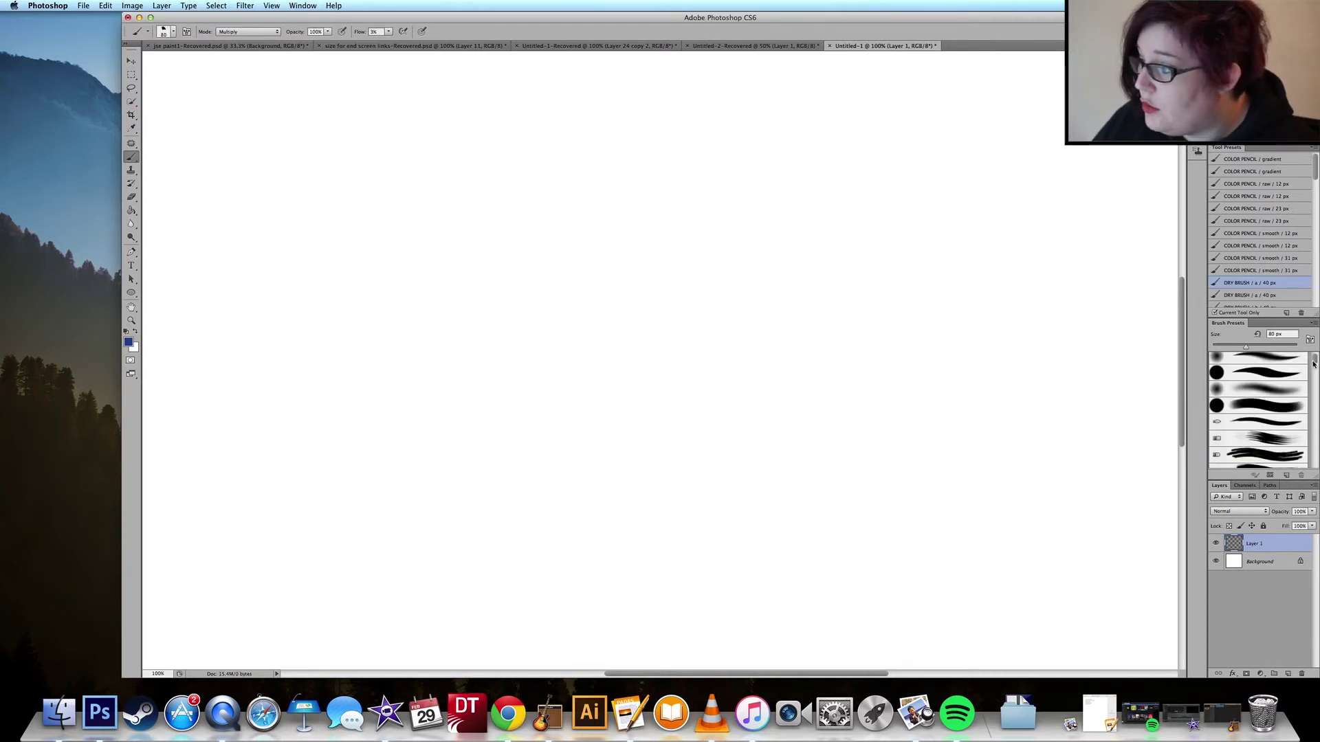
drag(1313, 363, 1315, 360)
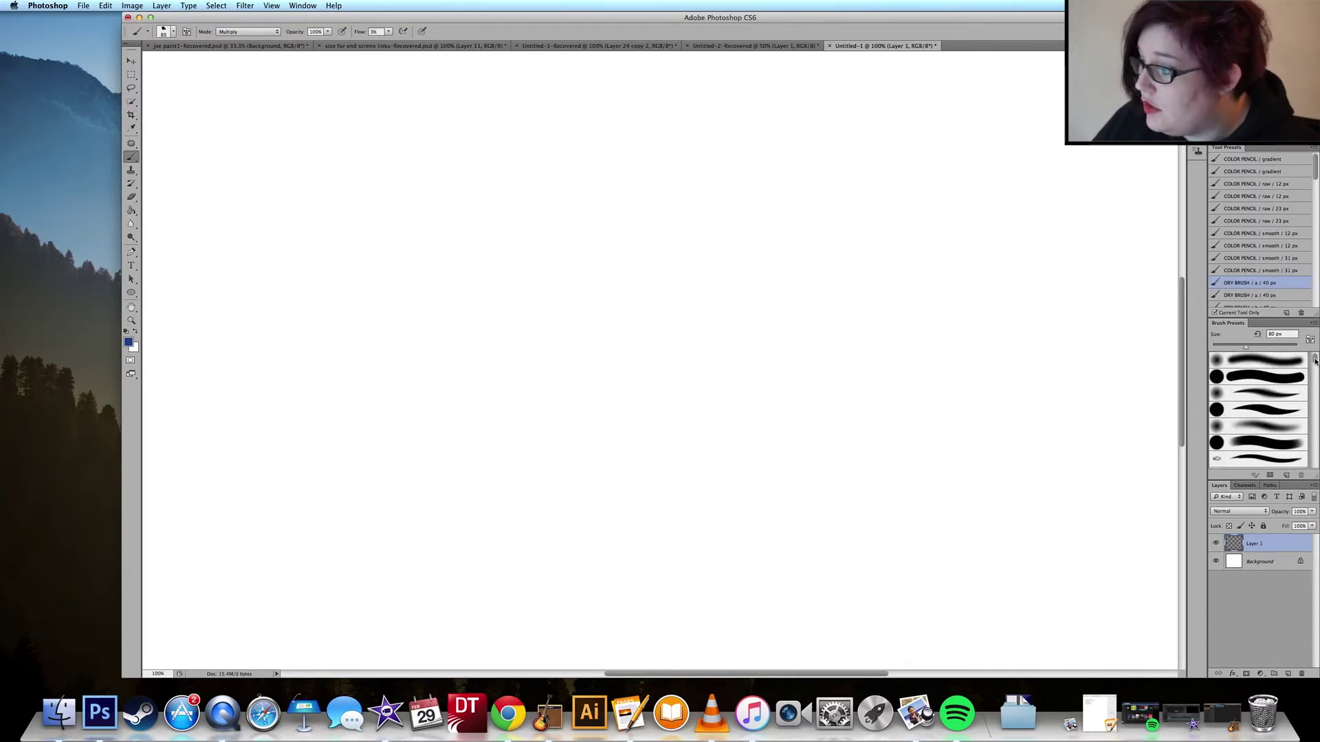
click(1273, 413)
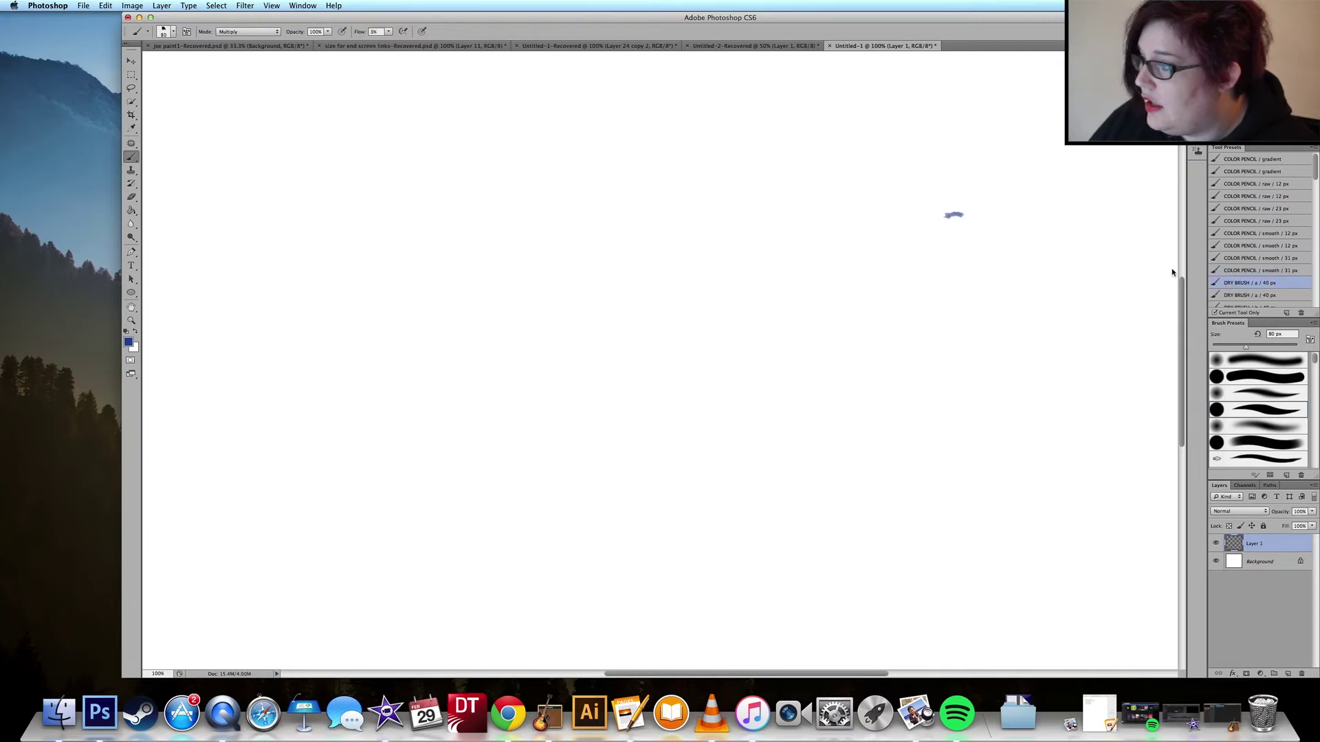
mouse_move(1136, 252)
mouse_down()
mouse_move(542, 385)
mouse_move(914, 303)
mouse_move(533, 507)
mouse_move(815, 473)
mouse_move(1079, 517)
mouse_up()
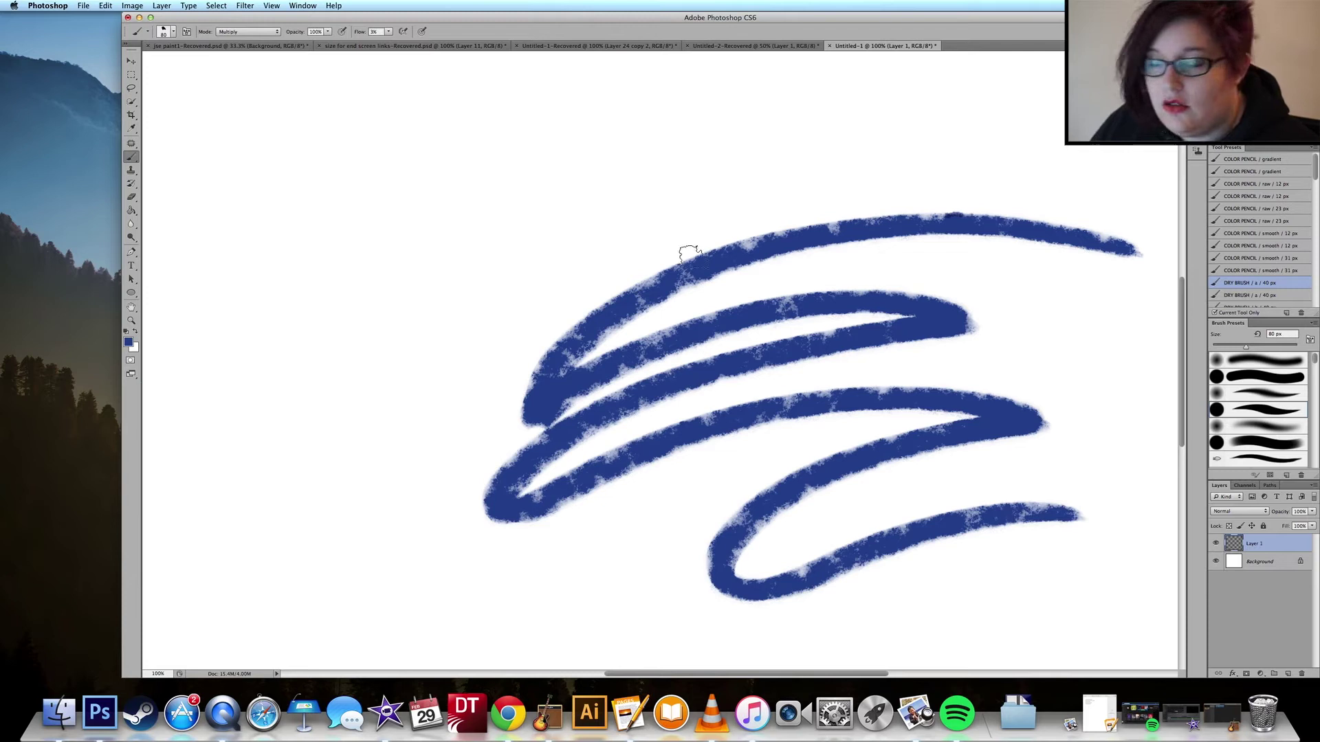
Undo the zigzag, then paint and undo a blue cloudy test stroke
key(super+z)
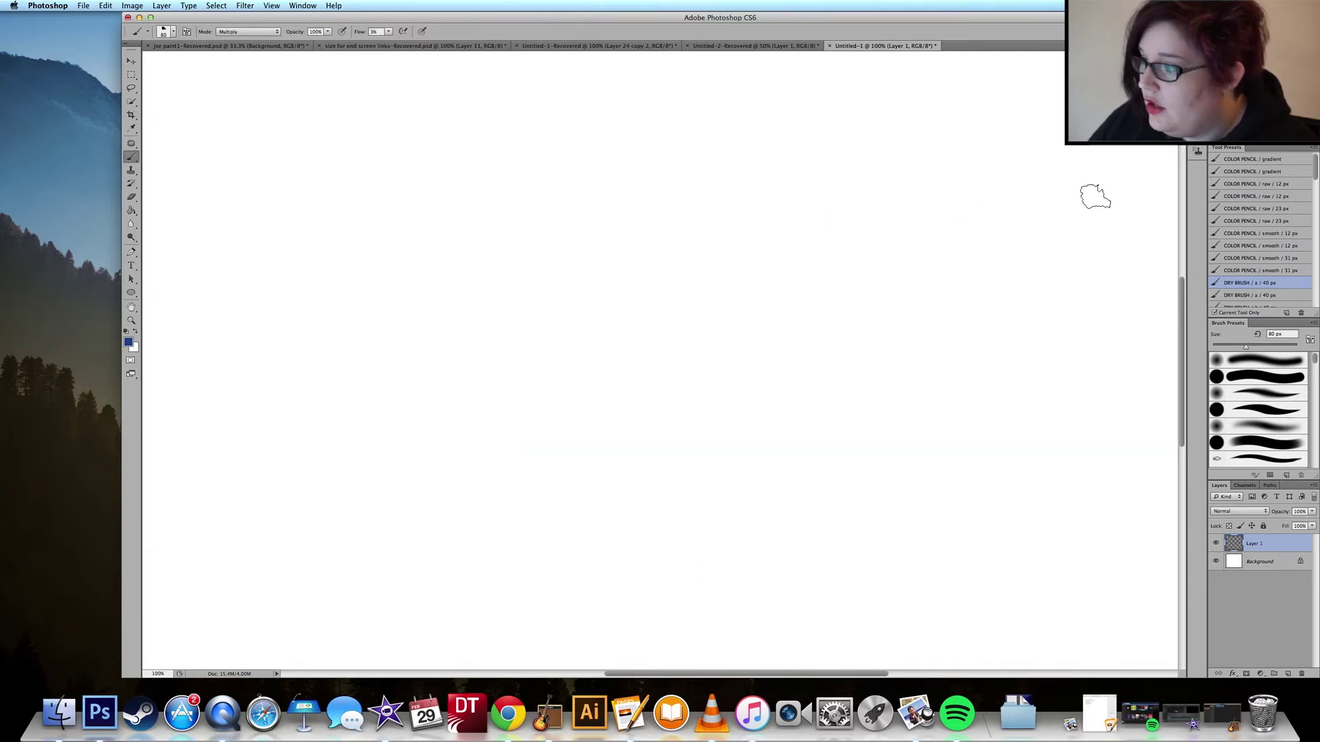
mouse_move(365, 288)
mouse_down()
mouse_move(505, 323)
mouse_move(633, 320)
mouse_move(877, 251)
mouse_move(914, 227)
mouse_up()
mouse_move(687, 306)
mouse_down()
mouse_move(605, 385)
mouse_move(852, 330)
mouse_move(691, 413)
mouse_move(643, 453)
mouse_move(967, 309)
mouse_up()
key(super+z)
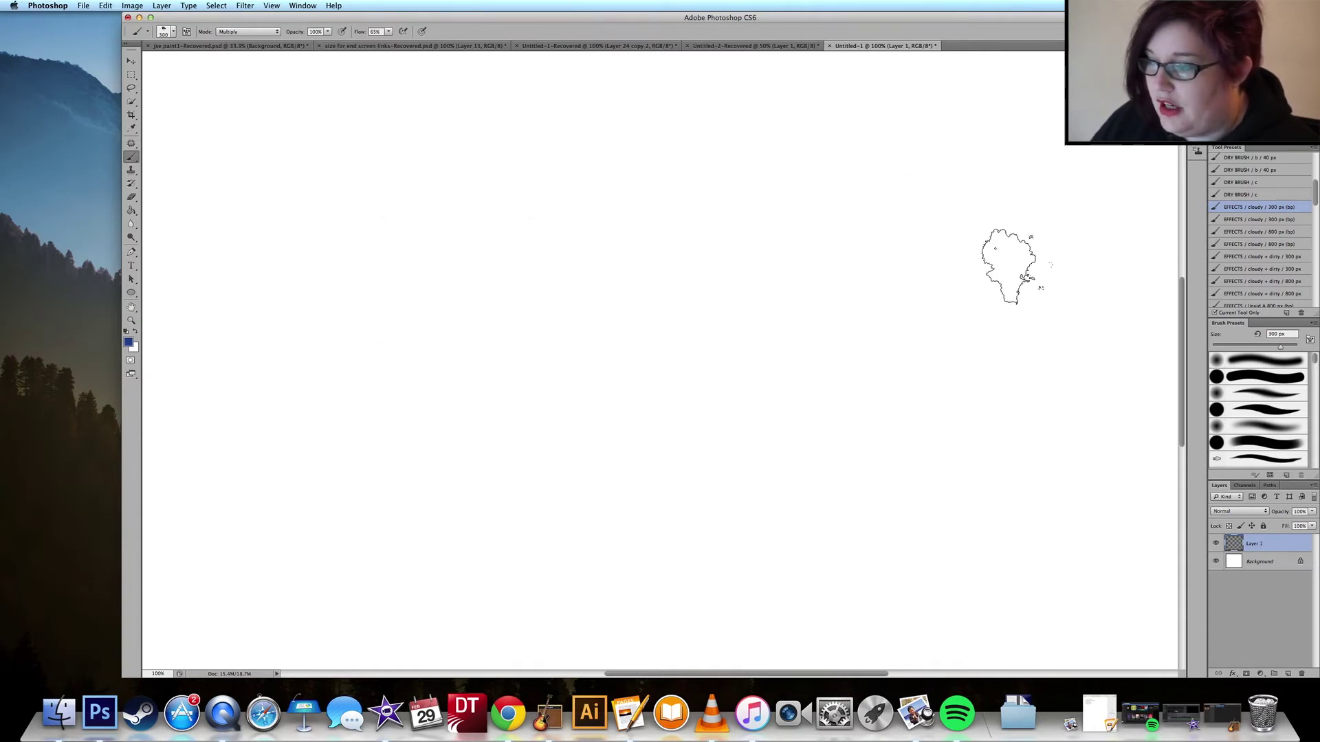
With the cloudy + dirty 300 px preset, paint a large blue cloud across the canvas
click(1250, 260)
mouse_move(884, 200)
mouse_down()
mouse_move(708, 200)
mouse_move(442, 324)
mouse_move(909, 272)
mouse_move(457, 383)
mouse_move(834, 339)
mouse_move(557, 424)
mouse_move(822, 393)
mouse_move(568, 472)
mouse_move(743, 471)
mouse_move(653, 525)
mouse_move(920, 500)
mouse_up()
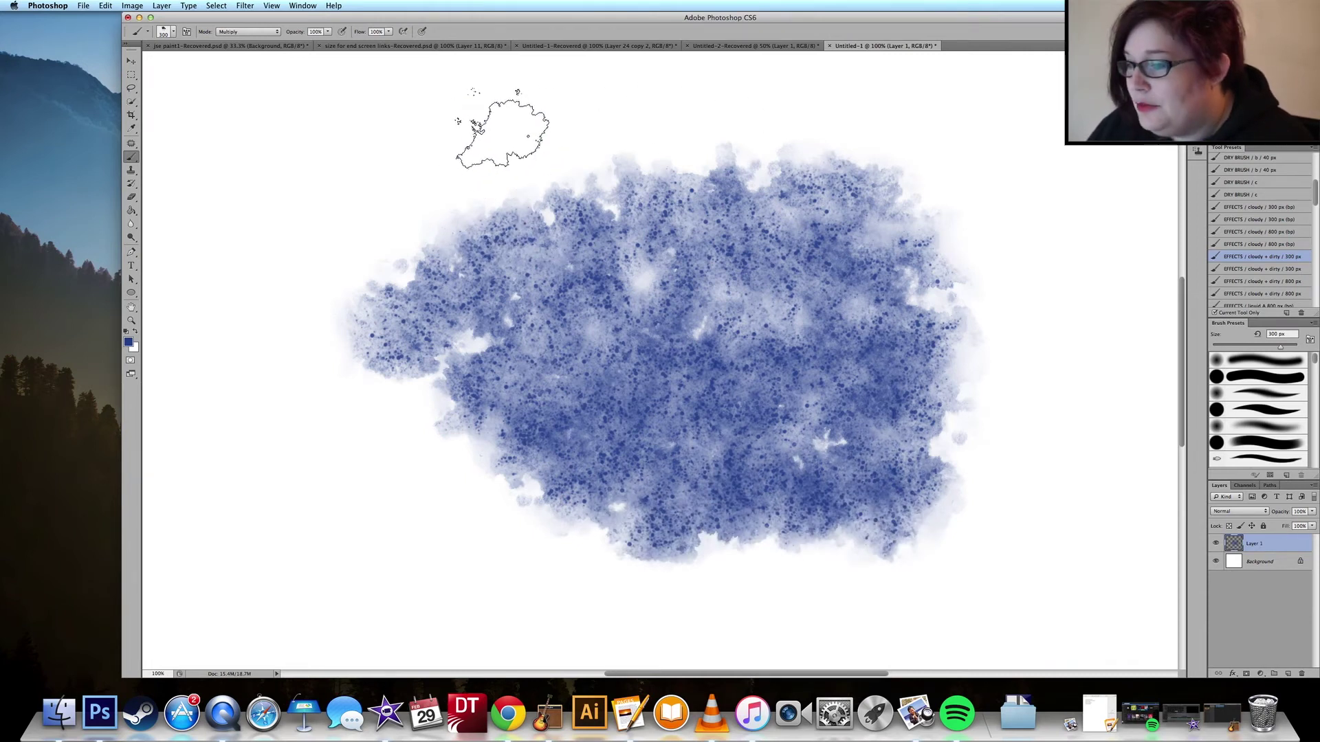
mouse_move(386, 253)
mouse_down()
mouse_move(708, 130)
mouse_move(710, 148)
mouse_move(367, 267)
mouse_move(802, 126)
mouse_move(519, 115)
mouse_move(297, 218)
mouse_move(803, 97)
mouse_move(294, 369)
mouse_move(855, 184)
mouse_move(363, 397)
mouse_move(794, 306)
mouse_move(549, 411)
mouse_move(562, 465)
mouse_move(937, 411)
mouse_move(407, 586)
mouse_move(1006, 493)
mouse_move(631, 556)
mouse_move(594, 594)
mouse_move(1018, 558)
mouse_move(435, 507)
mouse_move(374, 404)
mouse_move(628, 568)
mouse_move(338, 296)
mouse_move(555, 332)
mouse_move(761, 257)
mouse_move(809, 399)
mouse_move(917, 489)
mouse_move(1145, 429)
mouse_up()
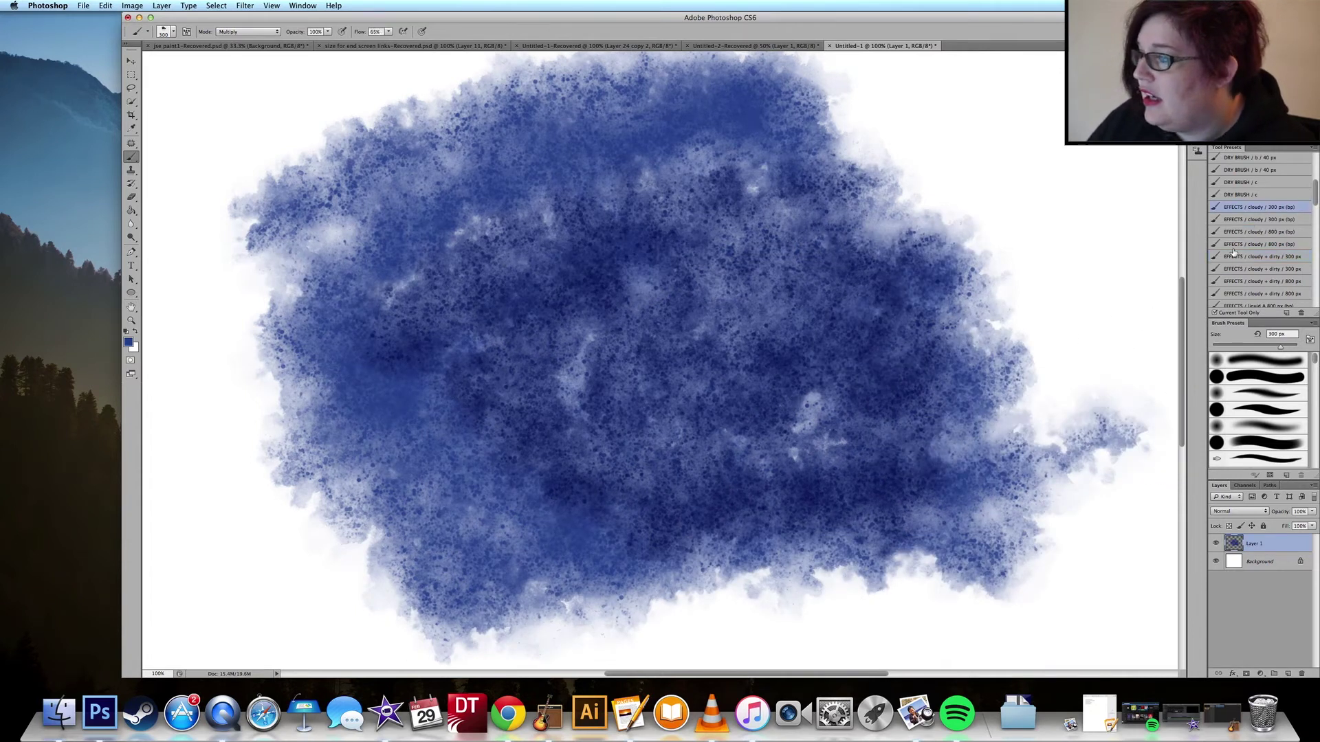
Add Layer 2 in Overlay blend mode and brush yellow-green over the cloud's upper right
click(1292, 674)
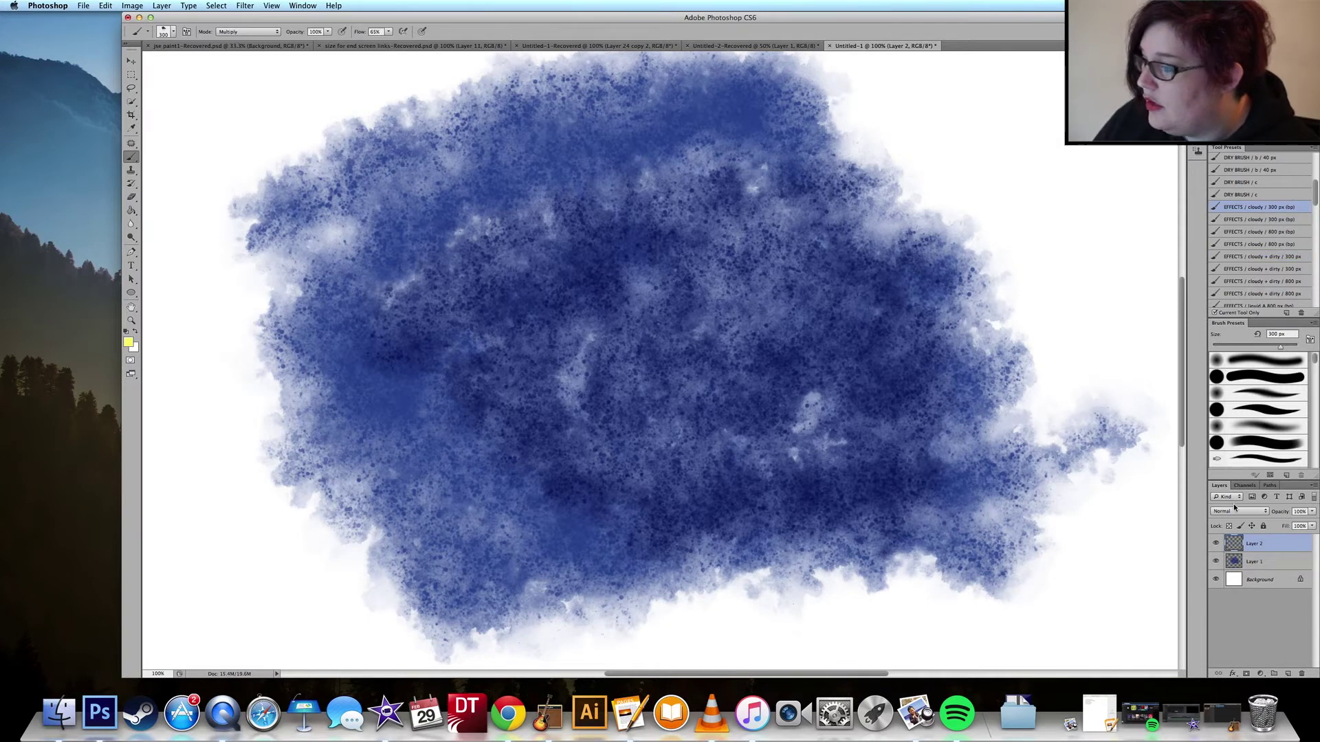
click(1234, 510)
click(1231, 582)
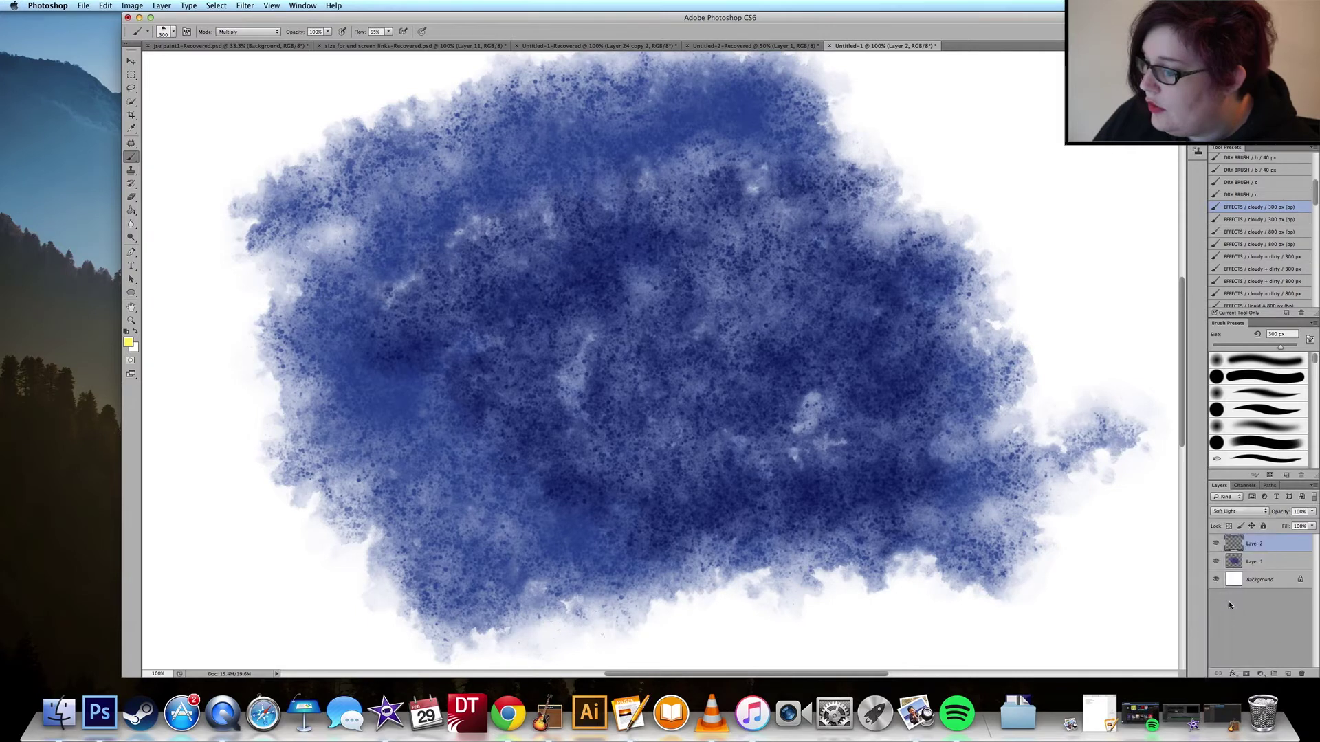
click(1226, 512)
click(1227, 504)
mouse_move(811, 227)
mouse_down()
mouse_move(722, 227)
mouse_move(928, 261)
mouse_move(976, 371)
mouse_move(1031, 419)
mouse_move(797, 144)
mouse_move(522, 110)
mouse_move(628, 127)
mouse_move(564, 247)
mouse_move(776, 385)
mouse_move(1003, 413)
mouse_move(966, 557)
mouse_move(687, 402)
mouse_move(591, 330)
mouse_move(484, 148)
mouse_move(358, 192)
mouse_move(1036, 406)
mouse_up()
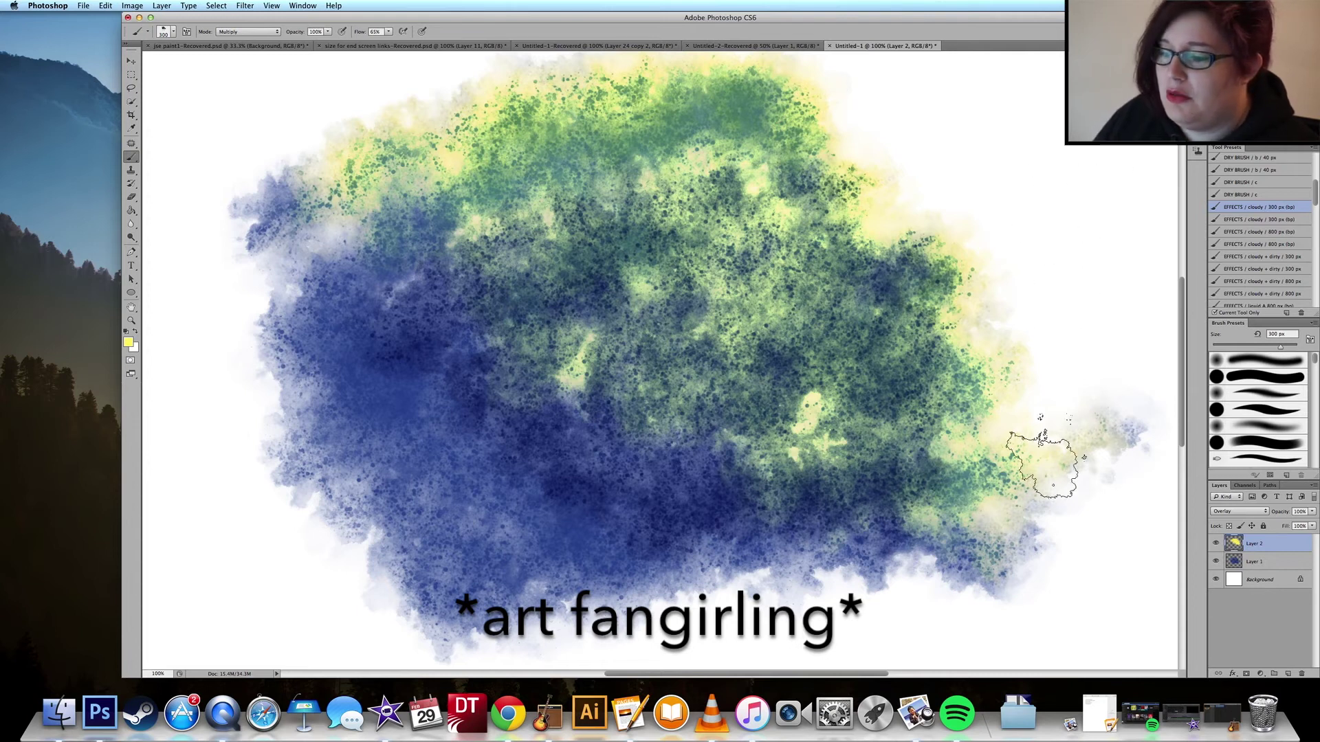
Brush yellow-green along the bottom band, then pink and magenta over the cloud's left and lower edges
drag(1010, 481, 904, 519)
mouse_move(756, 549)
mouse_down()
mouse_move(196, 362)
mouse_move(545, 464)
mouse_move(437, 420)
mouse_move(515, 247)
mouse_up()
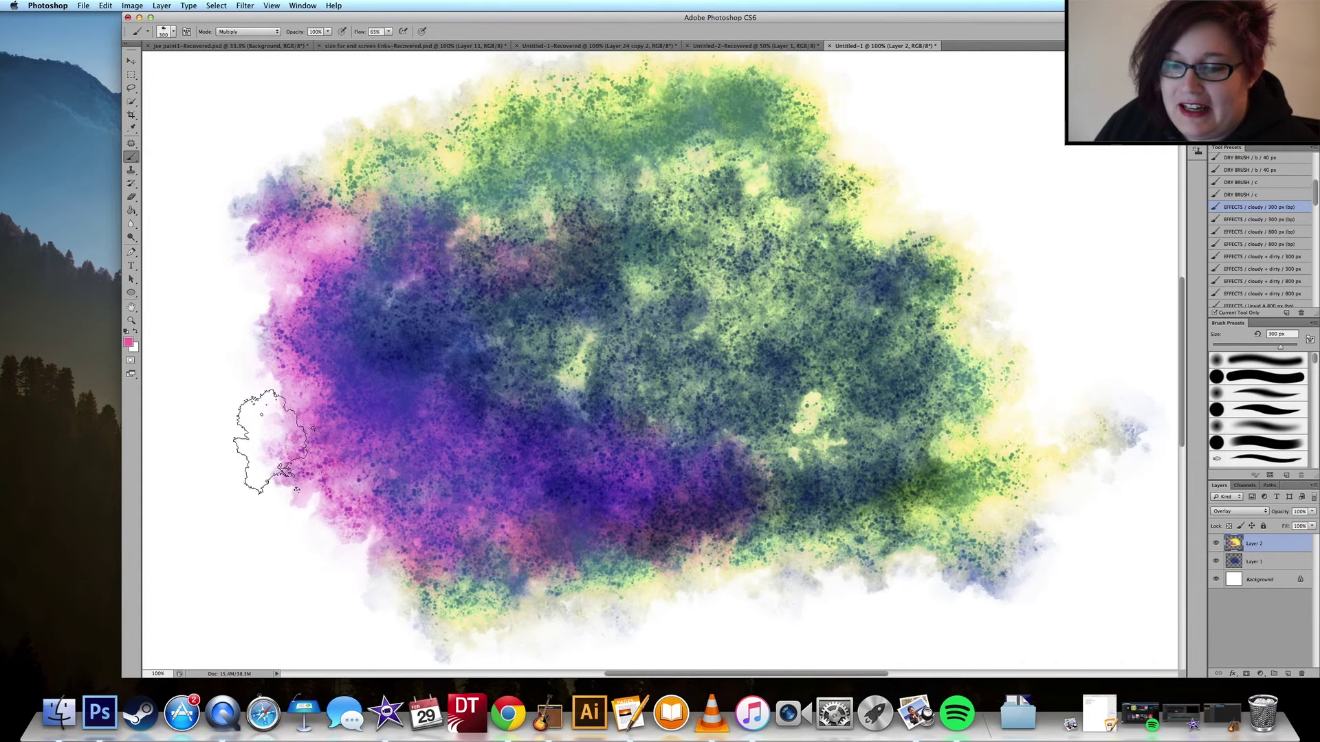
mouse_move(271, 443)
mouse_down()
mouse_move(383, 602)
mouse_move(274, 369)
mouse_move(341, 139)
mouse_move(284, 256)
mouse_move(290, 425)
mouse_move(268, 146)
mouse_move(279, 167)
mouse_move(321, 156)
mouse_move(324, 483)
mouse_move(439, 626)
mouse_move(369, 396)
mouse_move(398, 165)
mouse_move(395, 479)
mouse_move(519, 628)
mouse_move(380, 268)
mouse_move(416, 386)
mouse_move(716, 593)
mouse_move(421, 582)
mouse_move(850, 562)
mouse_move(926, 541)
mouse_move(629, 608)
mouse_up()
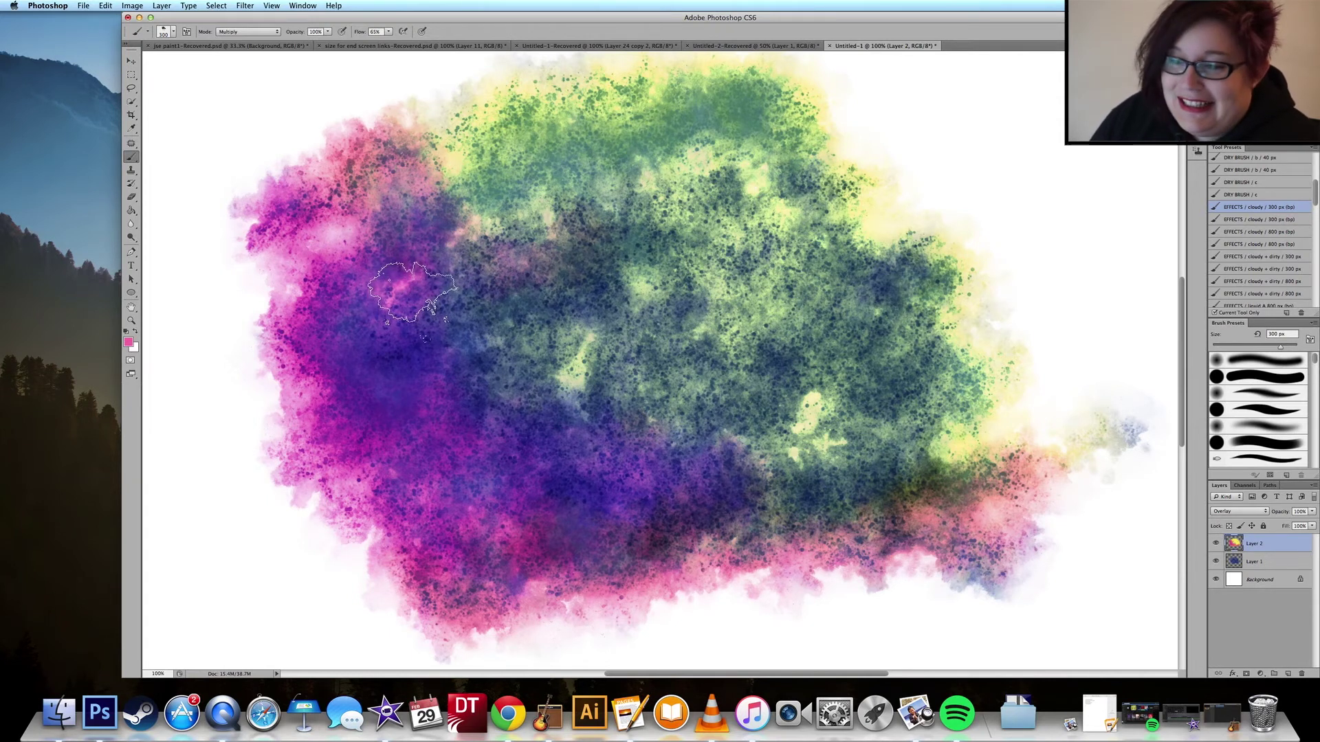
mouse_move(413, 292)
mouse_down()
mouse_move(553, 381)
mouse_move(584, 371)
mouse_move(464, 306)
mouse_move(467, 232)
mouse_move(413, 251)
mouse_move(374, 192)
mouse_move(275, 268)
mouse_up()
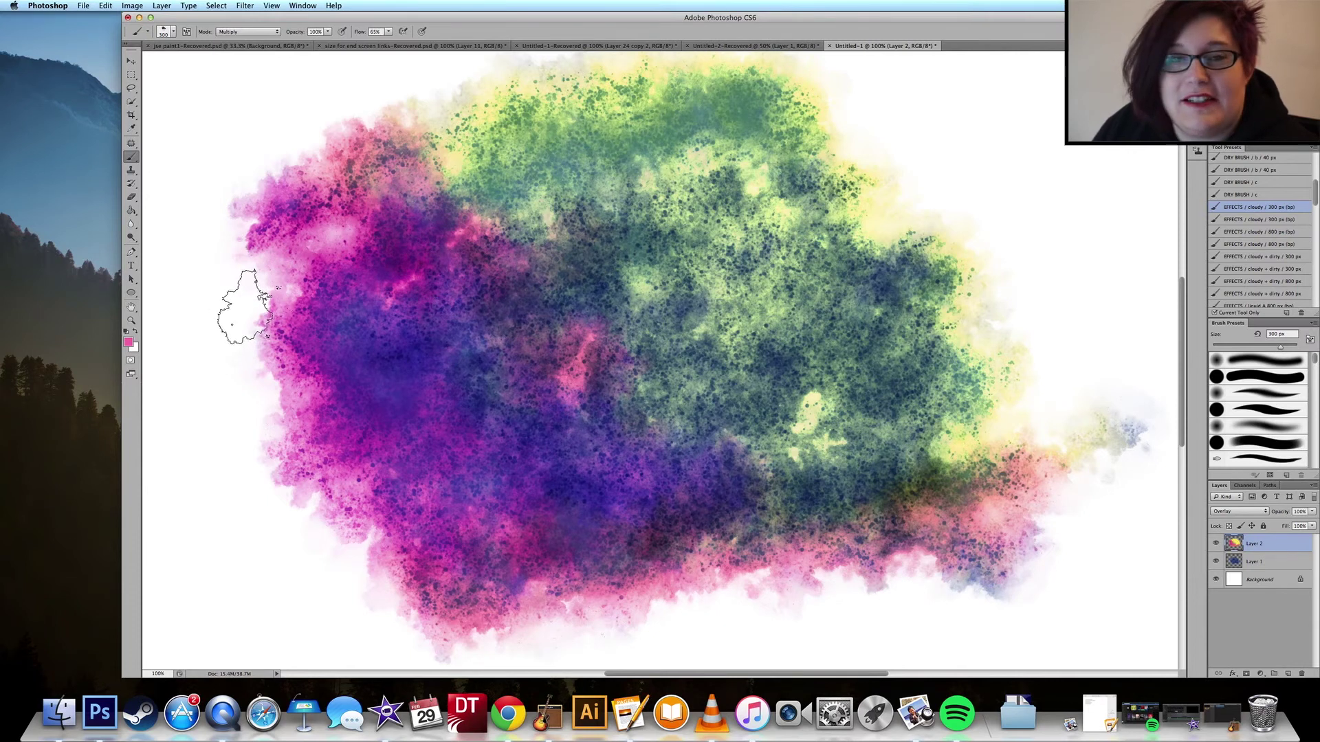
click(312, 5)
mouse_move(334, 6)
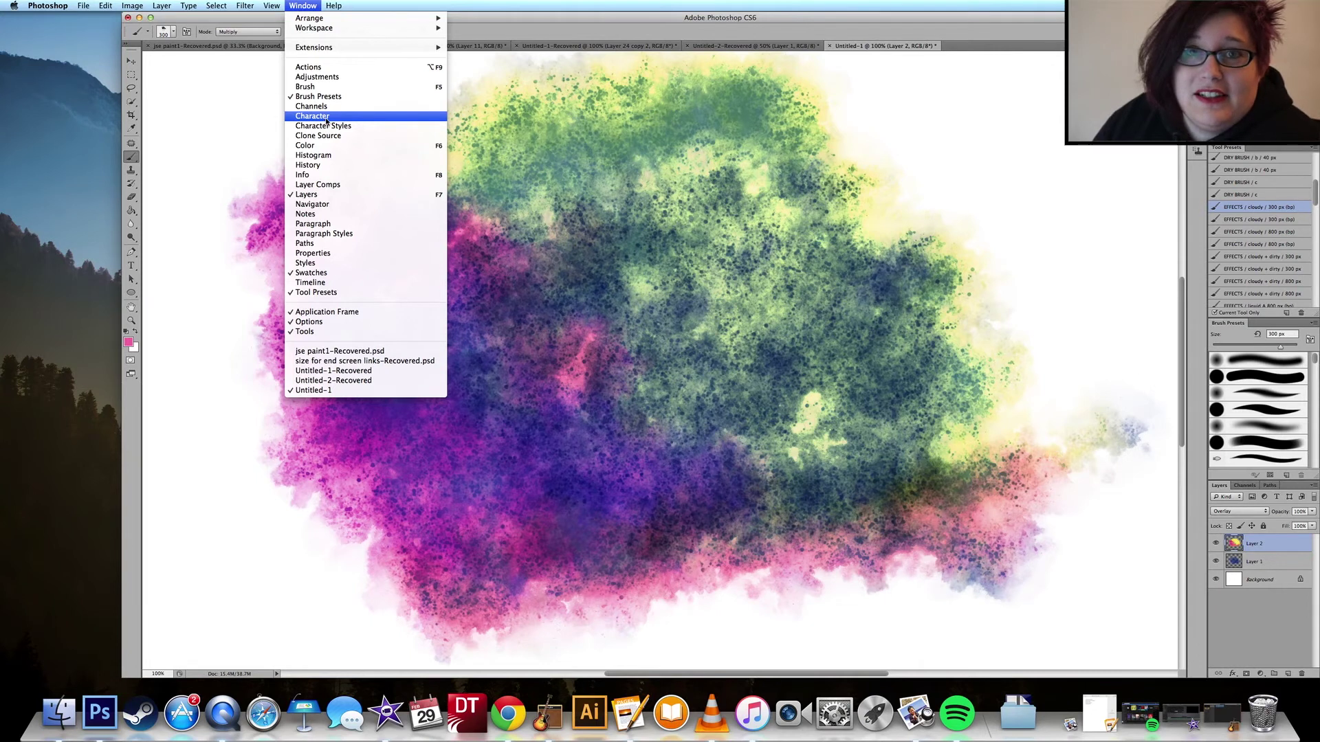
click(147, 330)
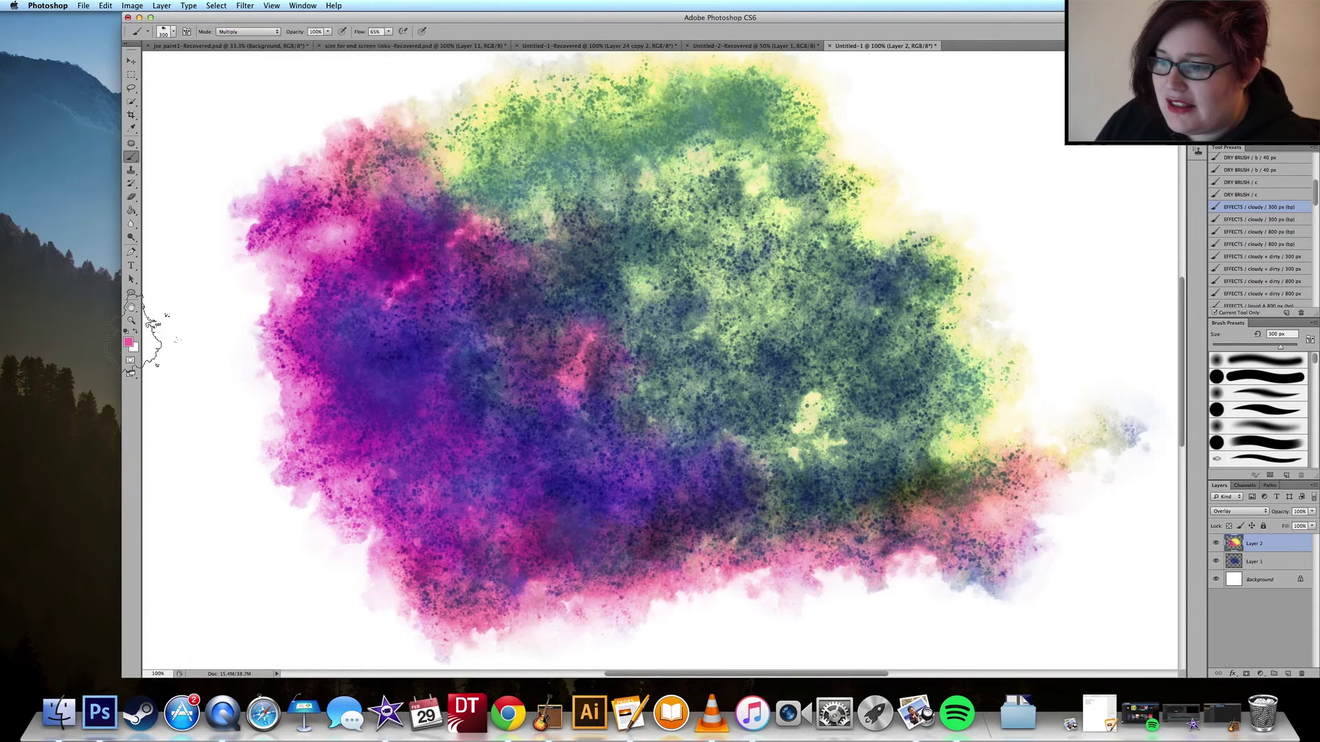